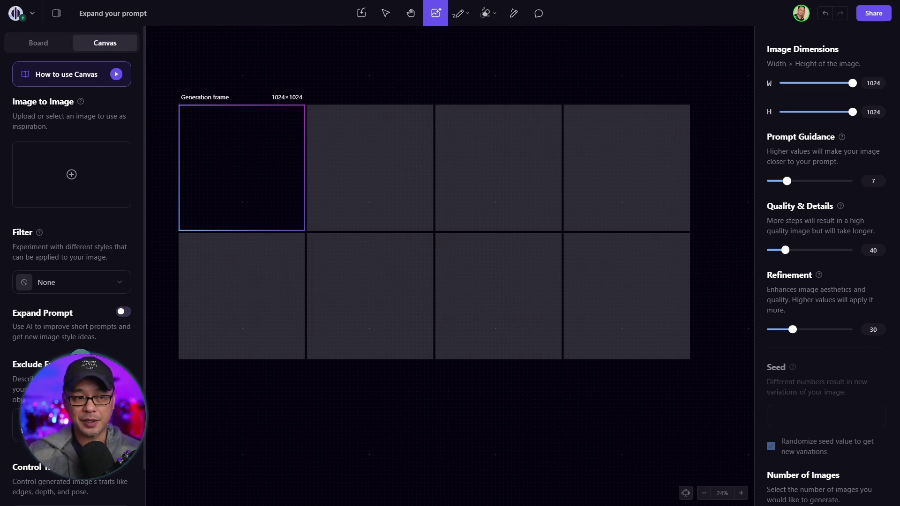
Step: Generate eight images from the prompt 'dog running in the forest' with Expand Prompt on
{"action": "scroll", "coordinate": [35, 173], "scroll_direction": "down", "scroll_amount": 4}
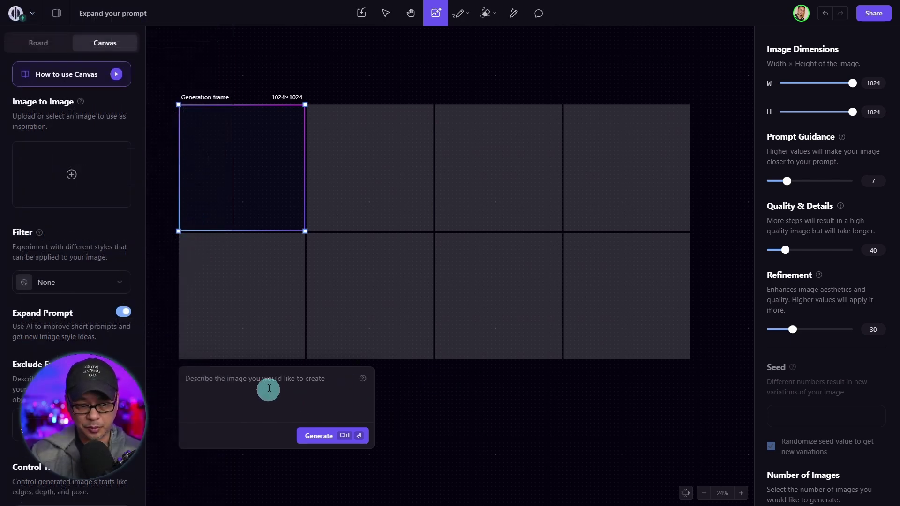
{"action": "type", "text": "dog running in"}
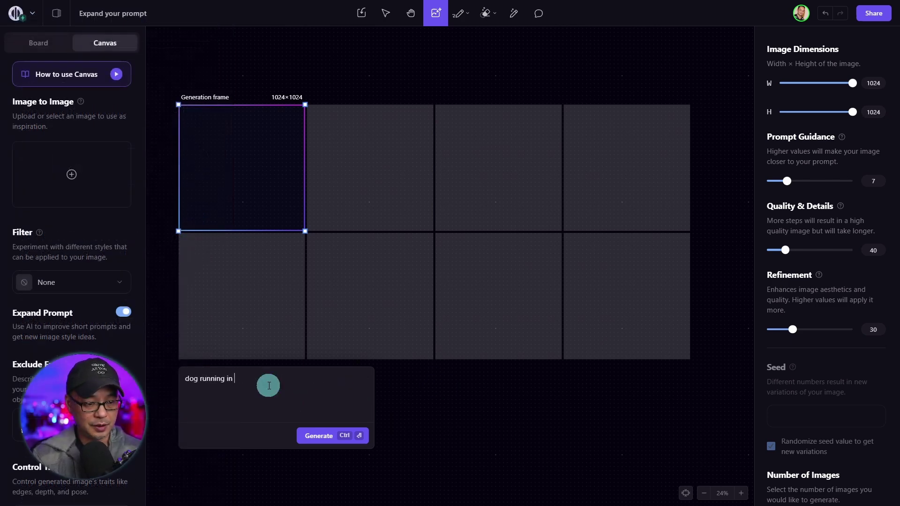
{"action": "type", "text": " the forest"}
{"action": "left_click", "coordinate": [312, 434]}
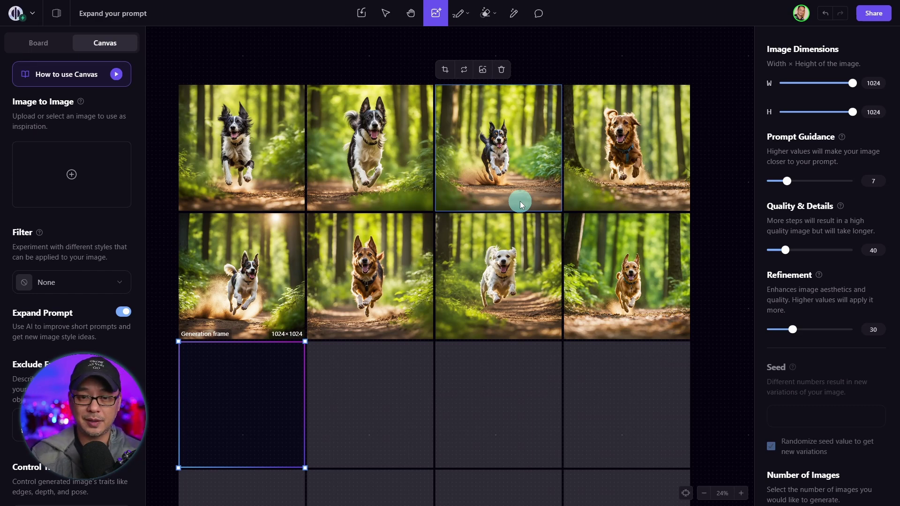
Step: Zoom in and pan across the dog images, then show the second dog image's details
{"action": "scroll", "coordinate": [520, 201], "scroll_direction": "up", "scroll_amount": 5}
{"action": "scroll", "coordinate": [487, 250], "scroll_direction": "left", "scroll_amount": 3}
{"action": "scroll", "coordinate": [629, 322], "scroll_direction": "up", "scroll_amount": 2}
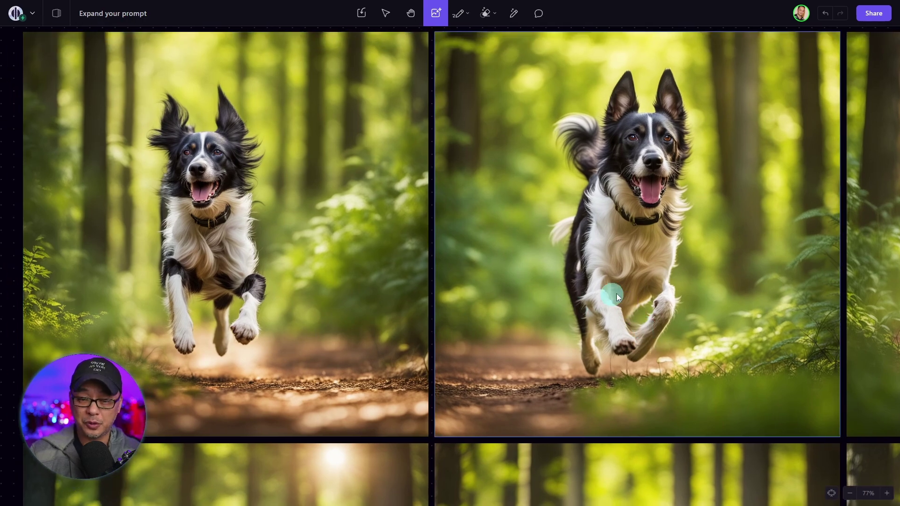
{"action": "left_click_drag", "start_coordinate": [757, 264], "coordinate": [107, 287]}
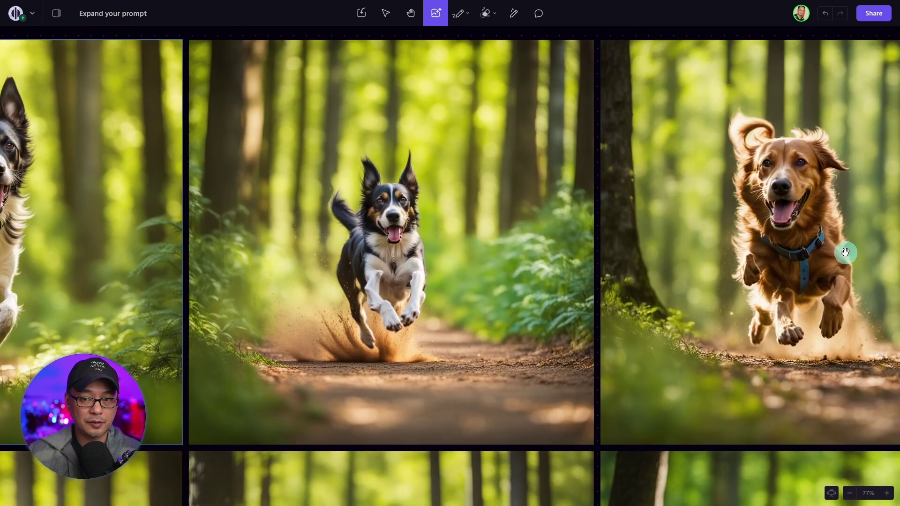
{"action": "left_click_drag", "start_coordinate": [794, 254], "coordinate": [676, 318]}
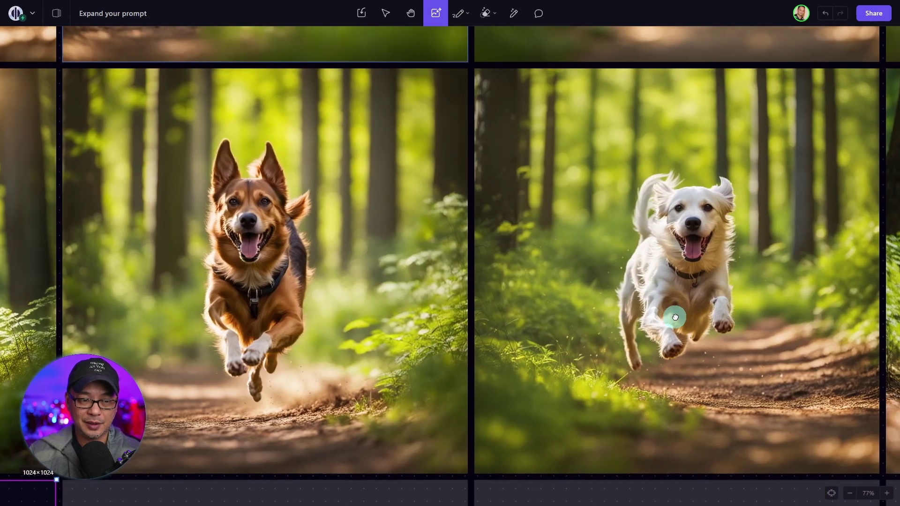
{"action": "left_click_drag", "start_coordinate": [294, 298], "coordinate": [595, 304]}
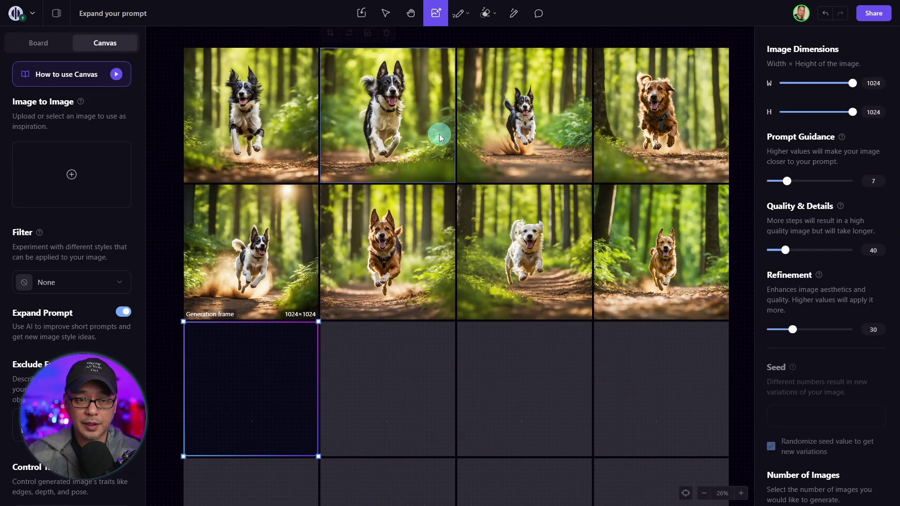
{"action": "left_click", "coordinate": [407, 120]}
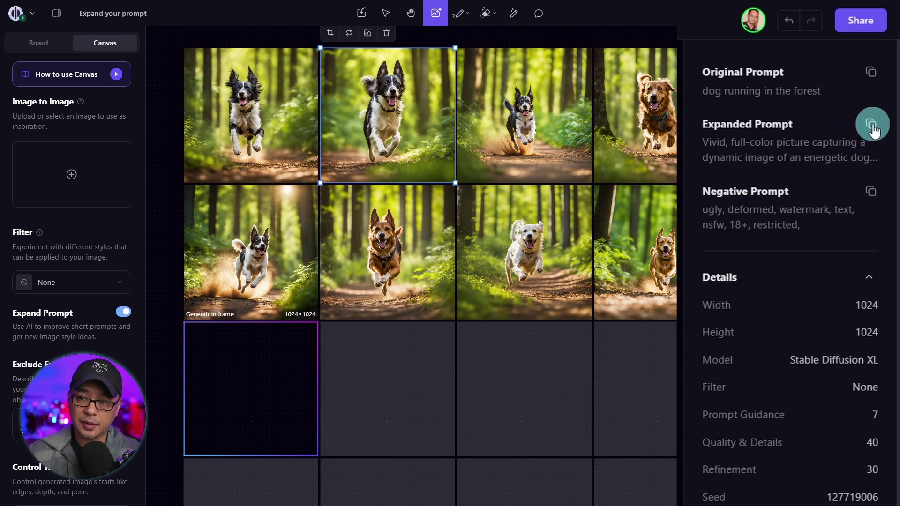
Step: Paste the dog image's expanded prompt into the empty frame's prompt, review it, then clear it
{"action": "left_click", "coordinate": [872, 125]}
{"action": "left_click", "coordinate": [266, 362]}
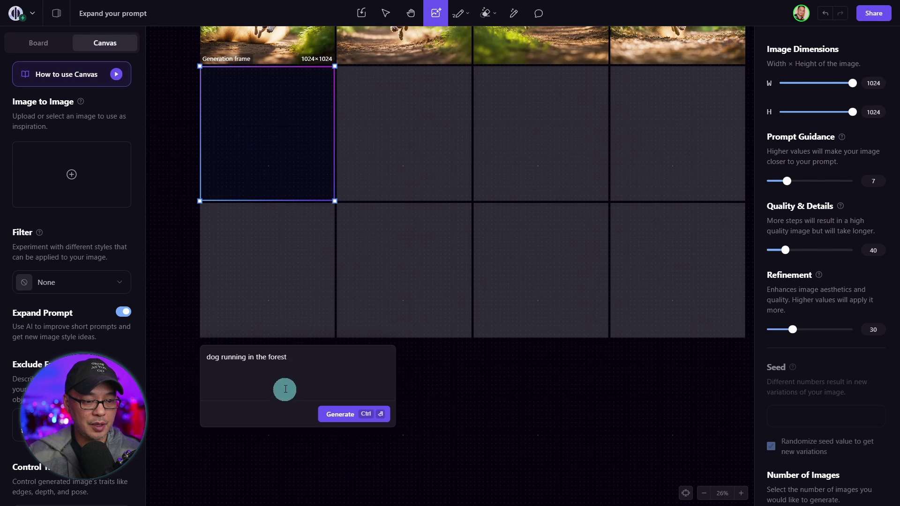
{"action": "triple_click", "coordinate": [289, 357]}
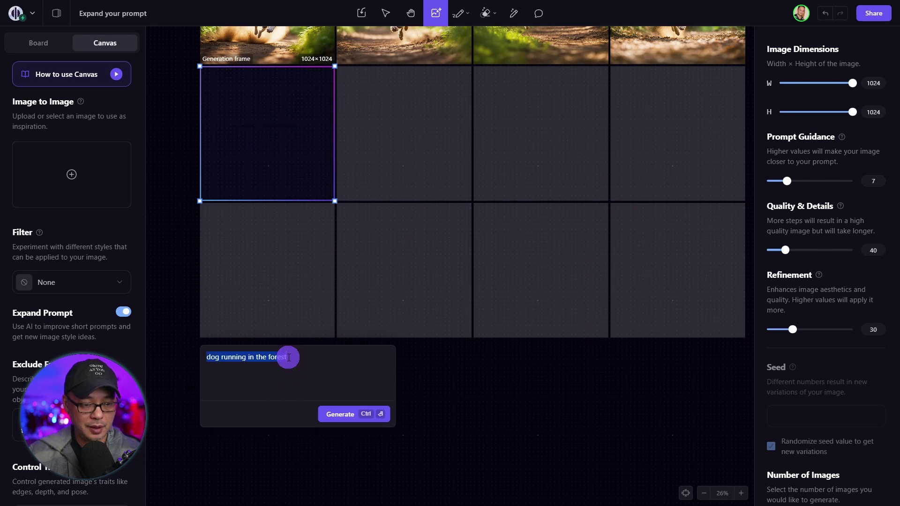
{"action": "key", "text": "ctrl+v"}
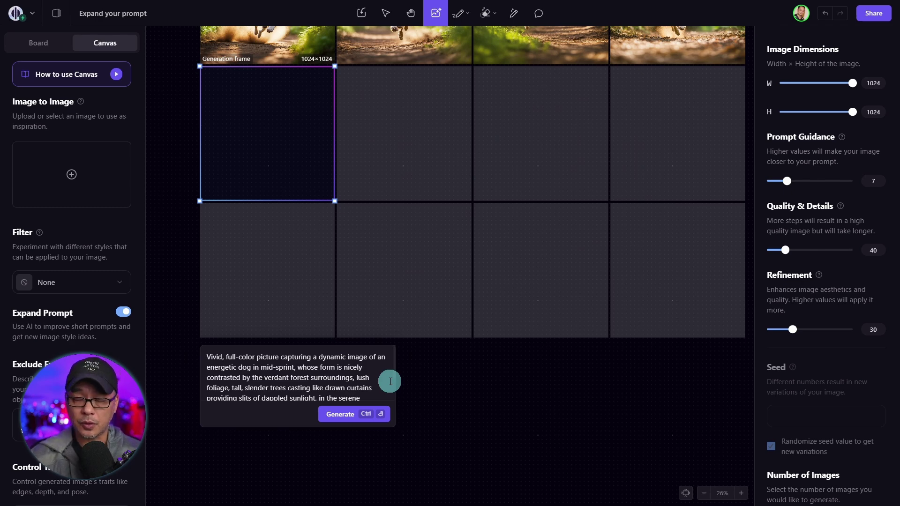
{"action": "key", "text": "ctrl+a"}
{"action": "key", "text": "BackSpace"}
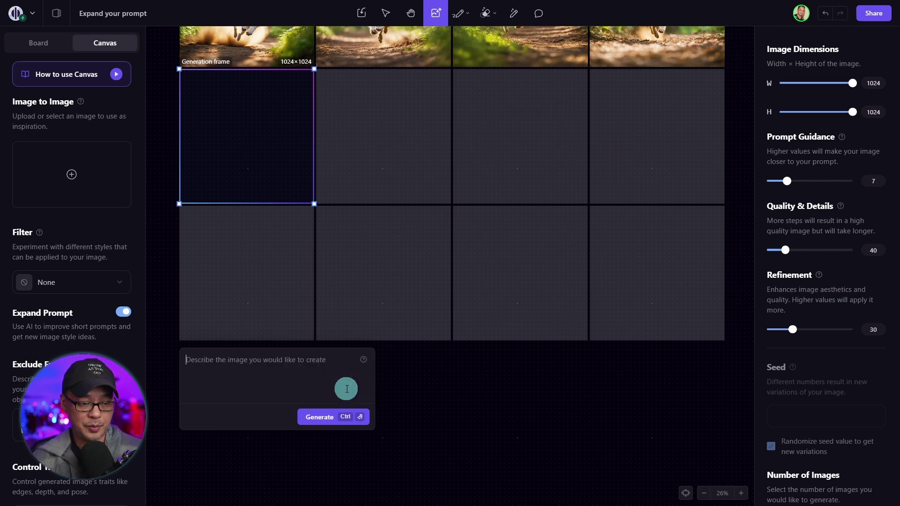
Step: Generate 'comic book art of thor' images with the Mysterious V3.55 filter
{"action": "key", "text": "ctrl+v"}
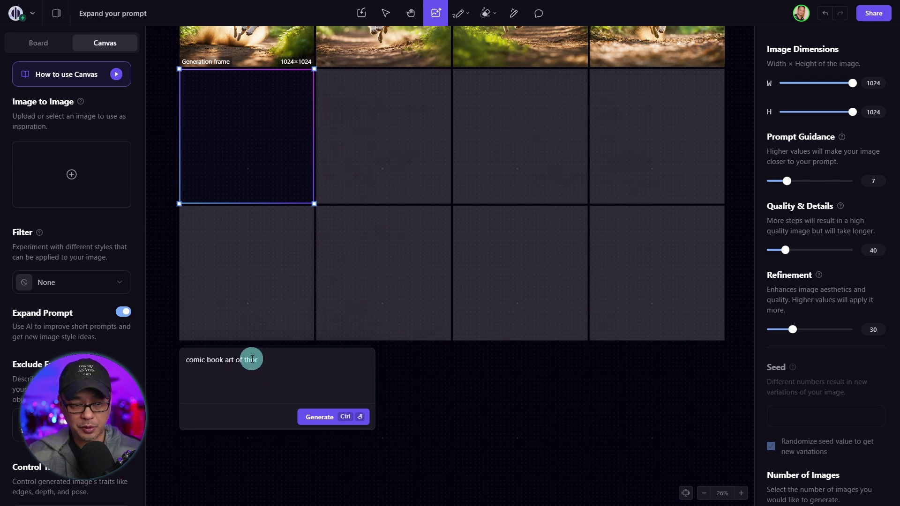
{"action": "left_click", "coordinate": [95, 282]}
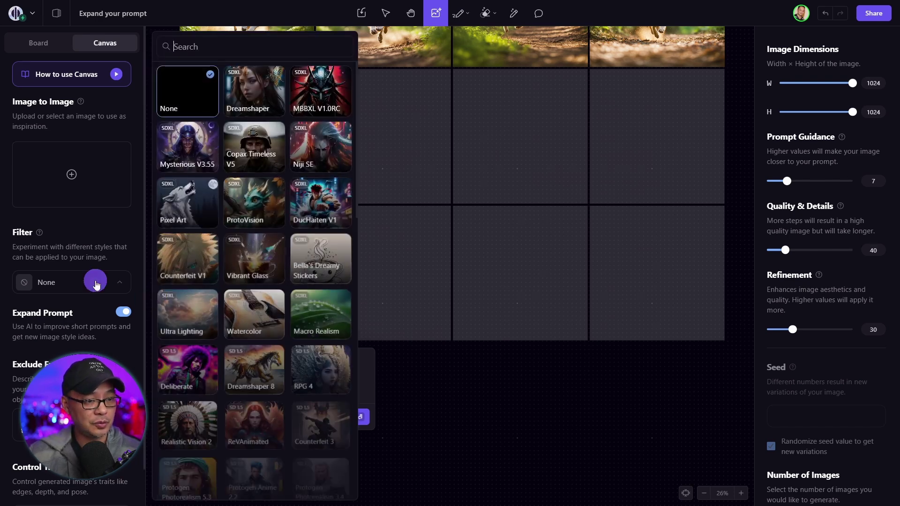
{"action": "left_click", "coordinate": [199, 148]}
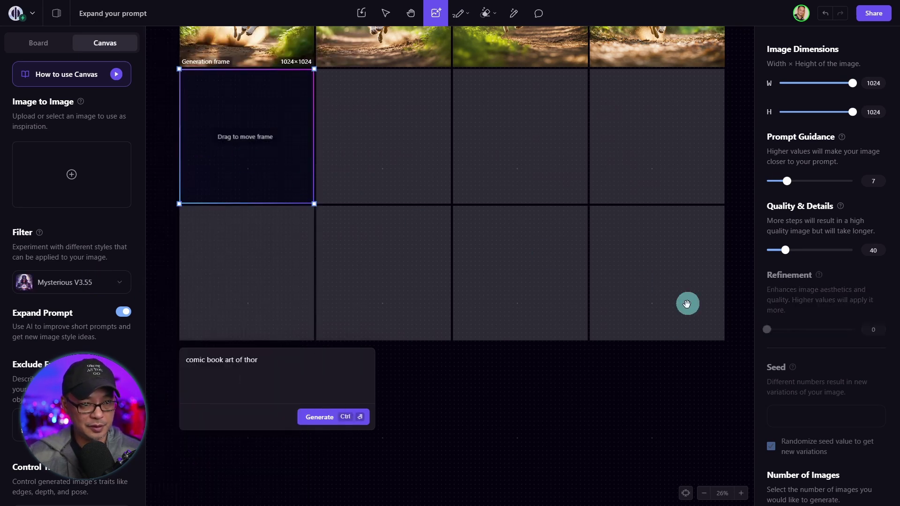
{"action": "left_click", "coordinate": [334, 419]}
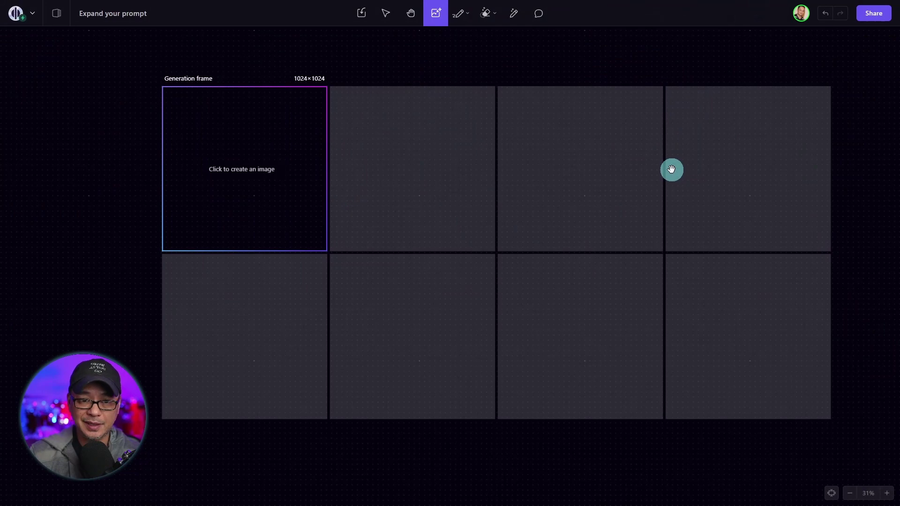
Step: Generate eight images from the Tagalog prompt 'lalaking umiinom ng kape sa isang cafe'
{"action": "scroll", "coordinate": [672, 170], "scroll_direction": "up", "scroll_amount": 1}
{"action": "left_click", "coordinate": [243, 150]}
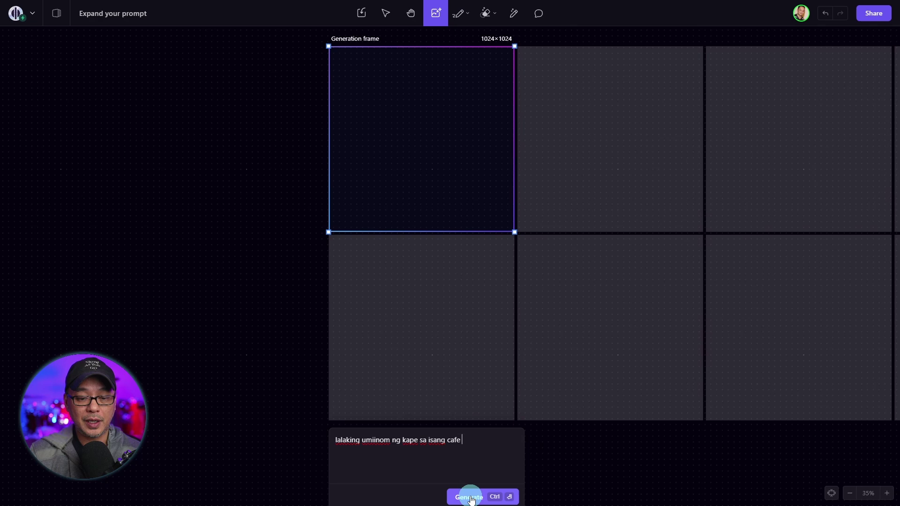
{"action": "left_click", "coordinate": [471, 498]}
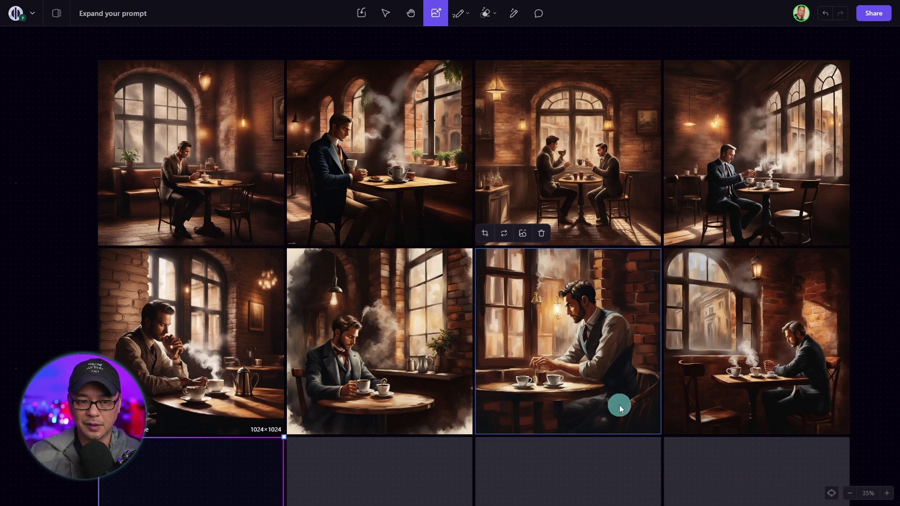
Step: Generate a second batch of café images from the same Tagalog prompt
{"action": "left_click", "coordinate": [24, 206]}
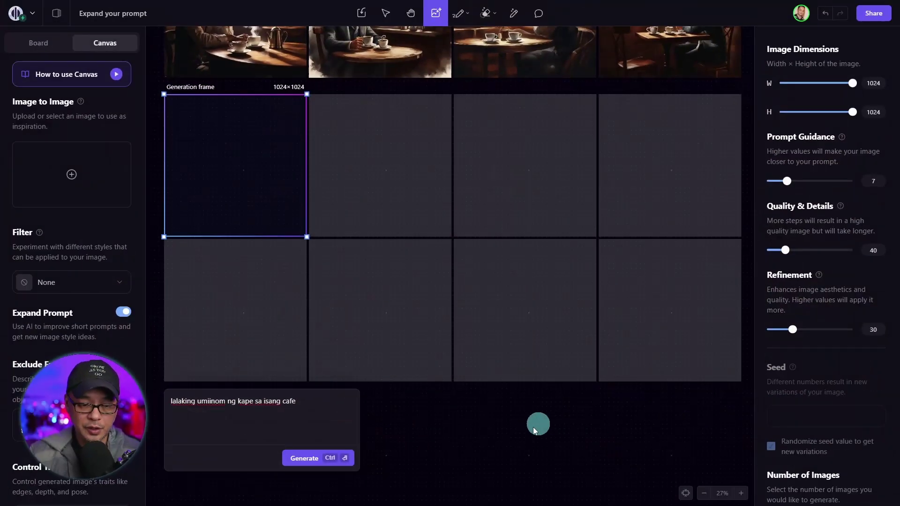
{"action": "left_click", "coordinate": [313, 461]}
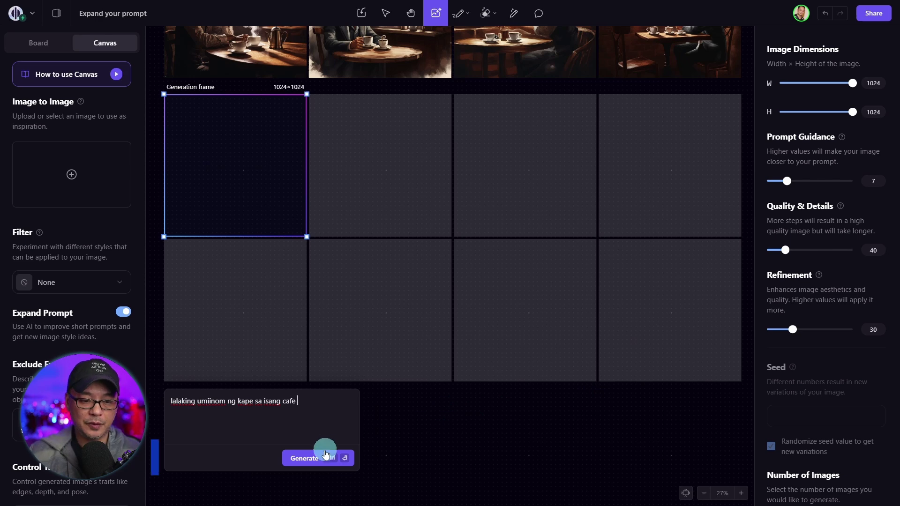
{"action": "left_click", "coordinate": [301, 458]}
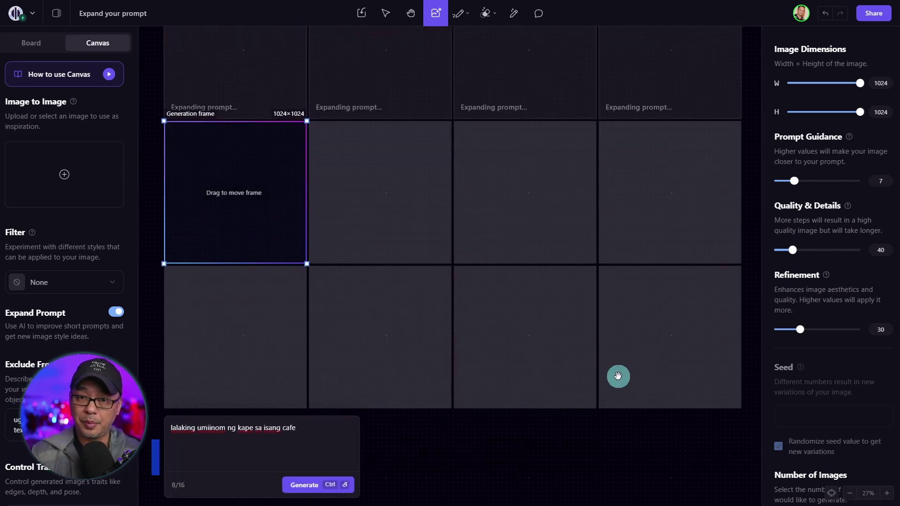
Step: Hide the side panels to view the new café images, then restore the panels
{"action": "key", "text": "ctrl+backslash"}
{"action": "left_click", "coordinate": [818, 206]}
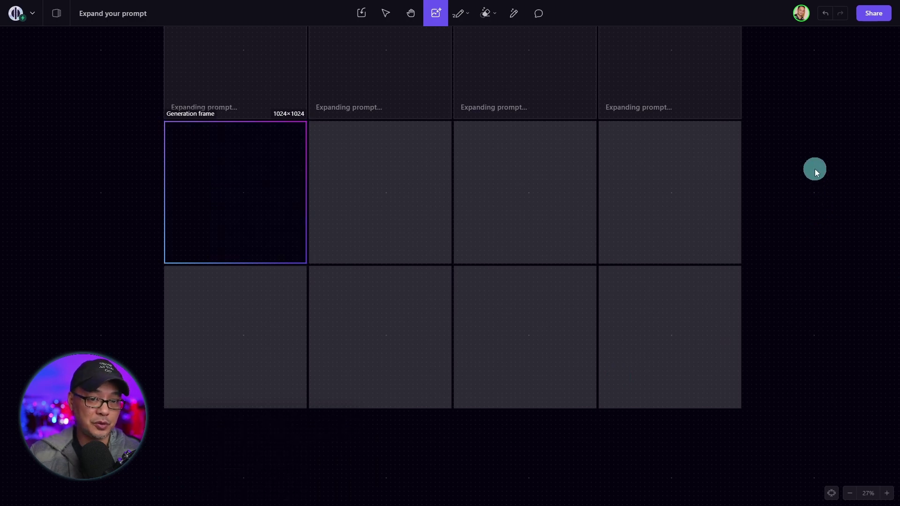
{"action": "left_click_drag", "start_coordinate": [815, 169], "coordinate": [791, 249]}
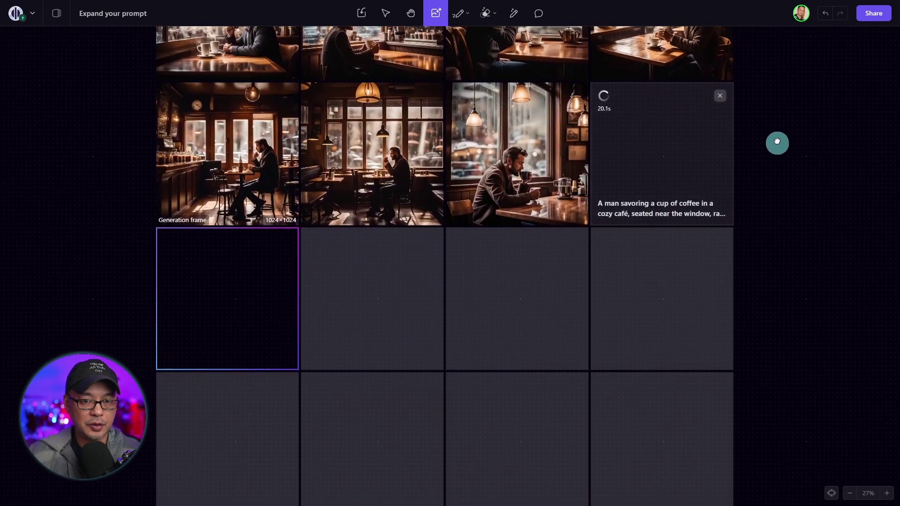
{"action": "left_click_drag", "start_coordinate": [778, 143], "coordinate": [780, 80]}
{"action": "left_click", "coordinate": [255, 213]}
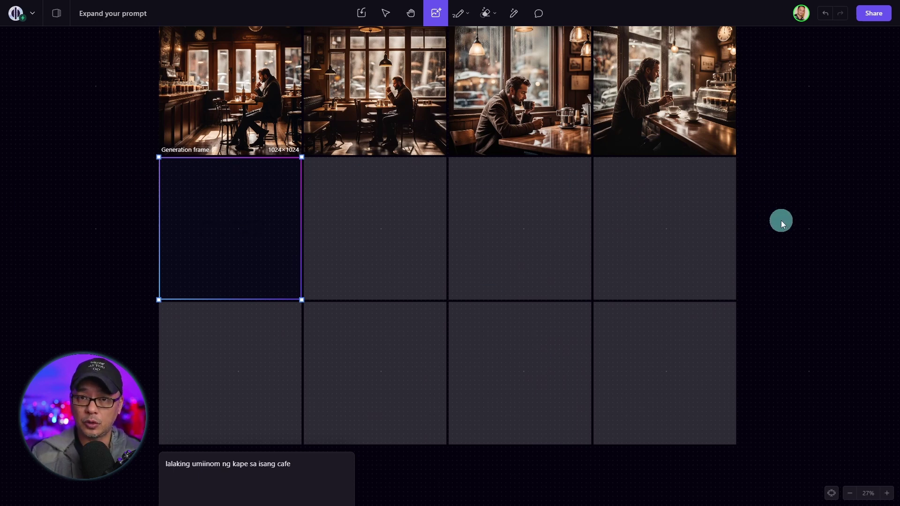
{"action": "left_click", "coordinate": [755, 223]}
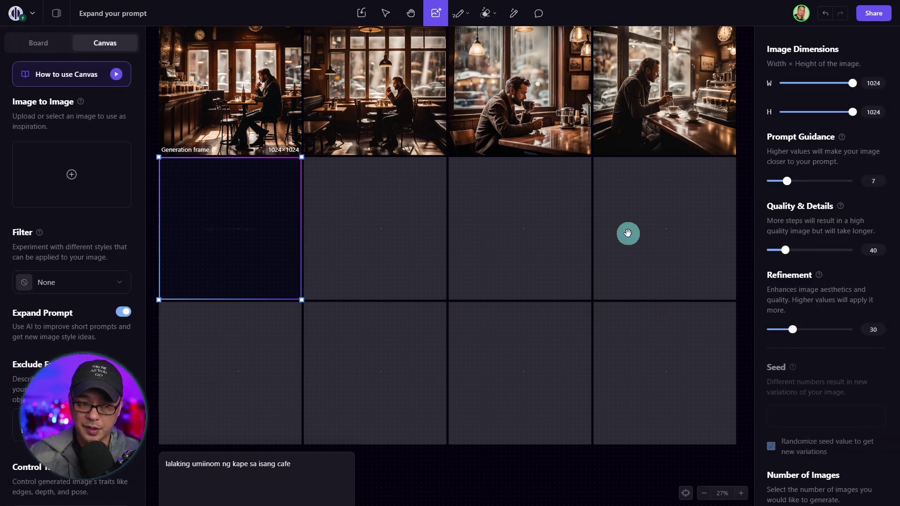
Step: Show the man-by-window café image's details with its Tagalog and expanded prompts, seed 904351445
{"action": "scroll", "coordinate": [518, 207], "scroll_direction": "up", "scroll_amount": 5}
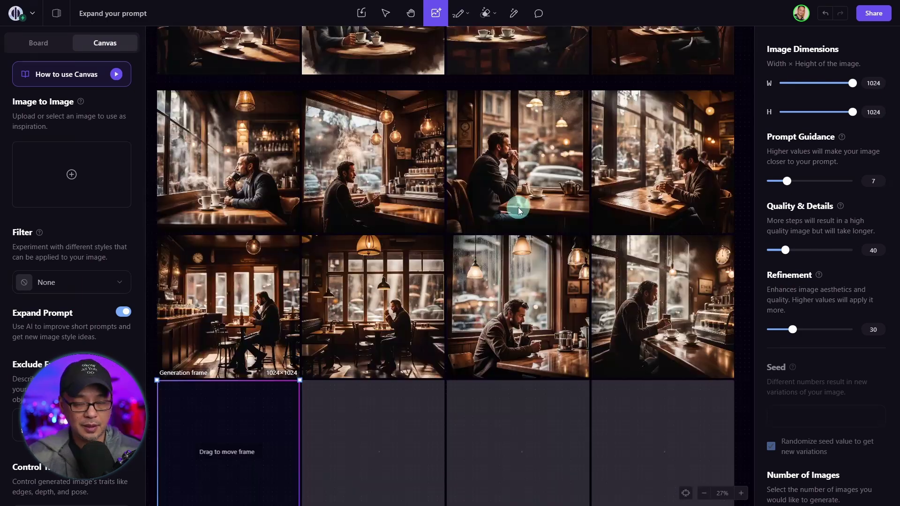
{"action": "key", "text": "v"}
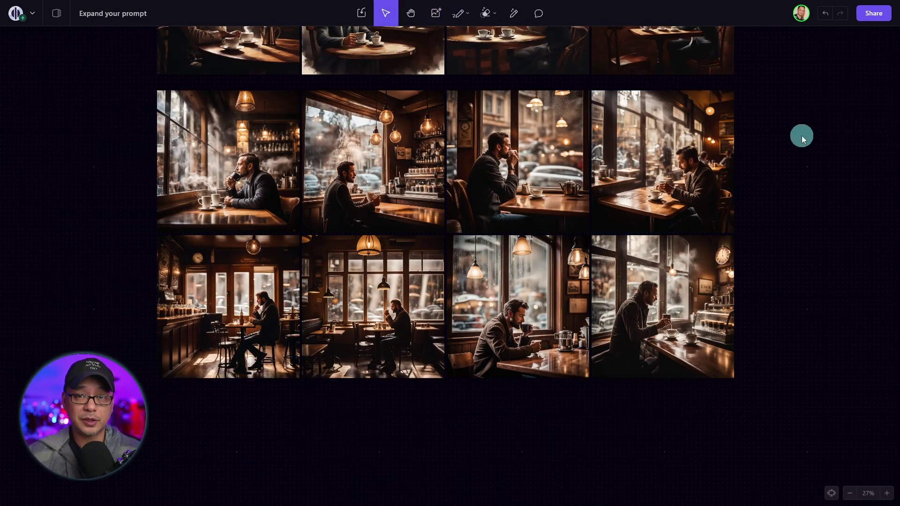
{"action": "left_click_drag", "start_coordinate": [794, 122], "coordinate": [776, 175]}
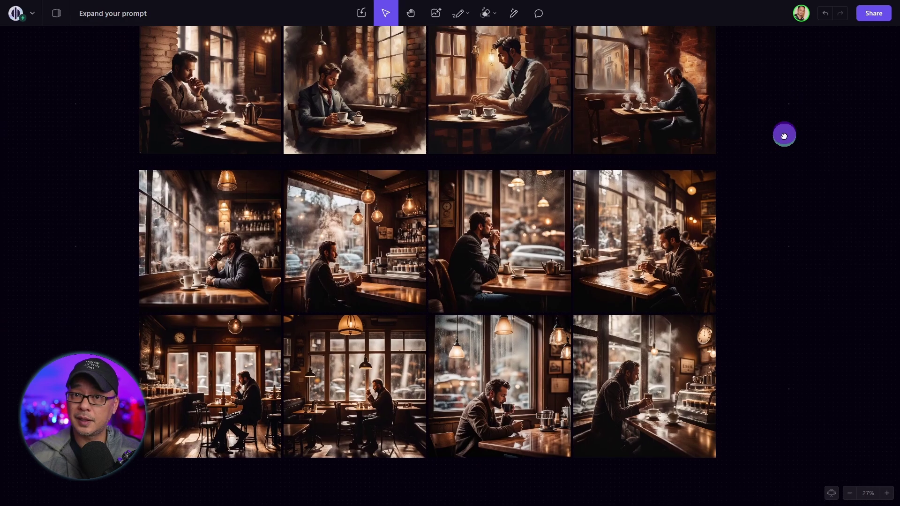
{"action": "left_click_drag", "start_coordinate": [784, 135], "coordinate": [781, 202]}
{"action": "left_click_drag", "start_coordinate": [772, 150], "coordinate": [764, 191]}
{"action": "left_click", "coordinate": [511, 197]}
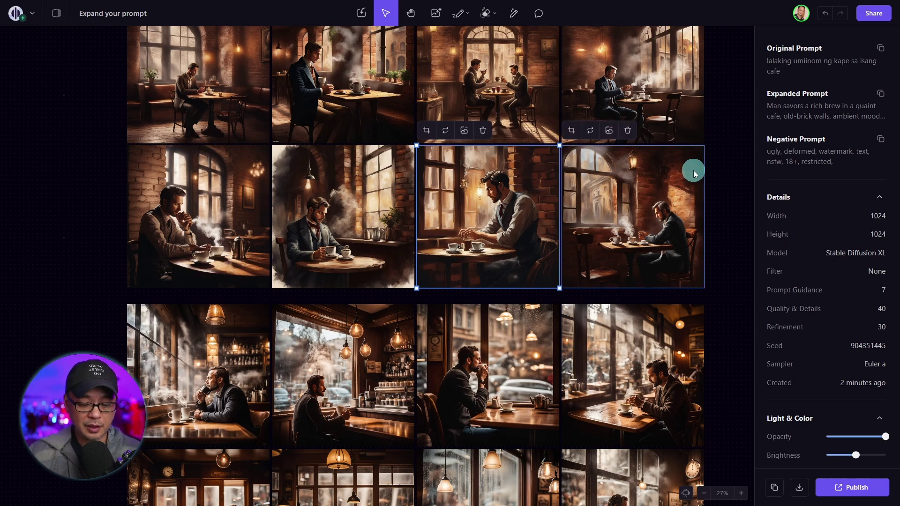
Step: Fit all grids in view, select the 16 café images and move them far right
{"action": "key", "text": "shift+1"}
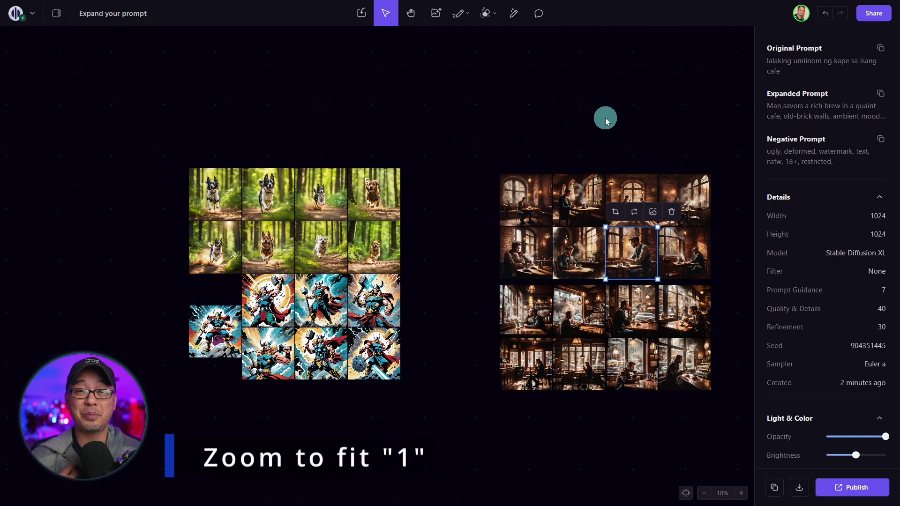
{"action": "scroll", "coordinate": [578, 111], "scroll_direction": "down", "scroll_amount": 5}
{"action": "scroll", "coordinate": [578, 110], "scroll_direction": "down", "scroll_amount": 1}
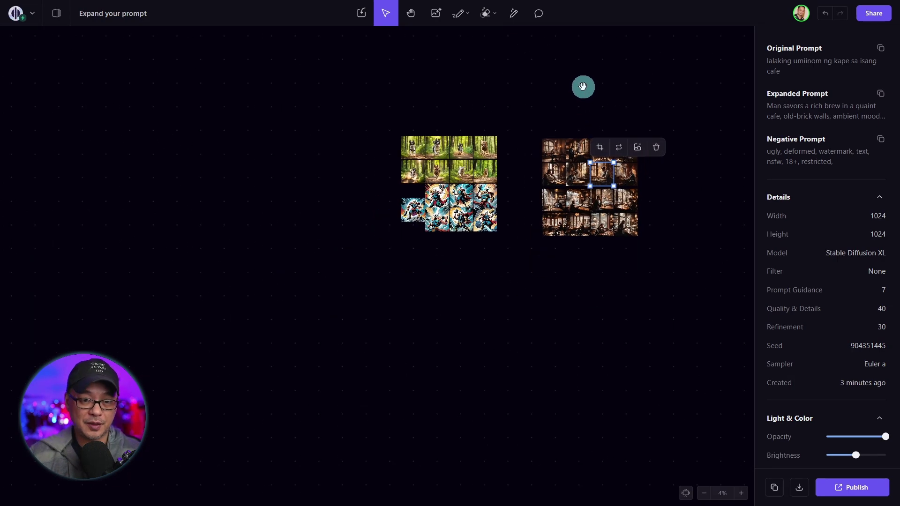
{"action": "left_click_drag", "start_coordinate": [583, 86], "coordinate": [292, 105]}
{"action": "left_click_drag", "start_coordinate": [253, 128], "coordinate": [378, 256]}
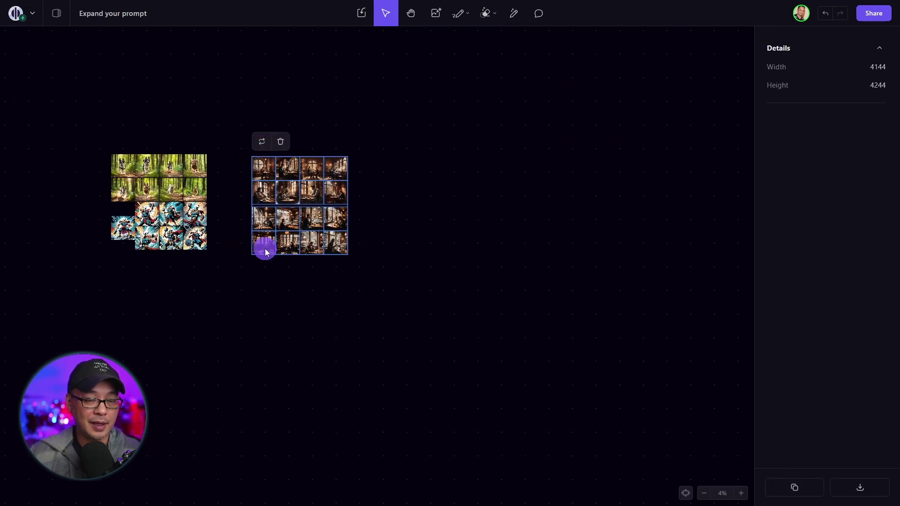
{"action": "left_click_drag", "start_coordinate": [263, 249], "coordinate": [878, 275]}
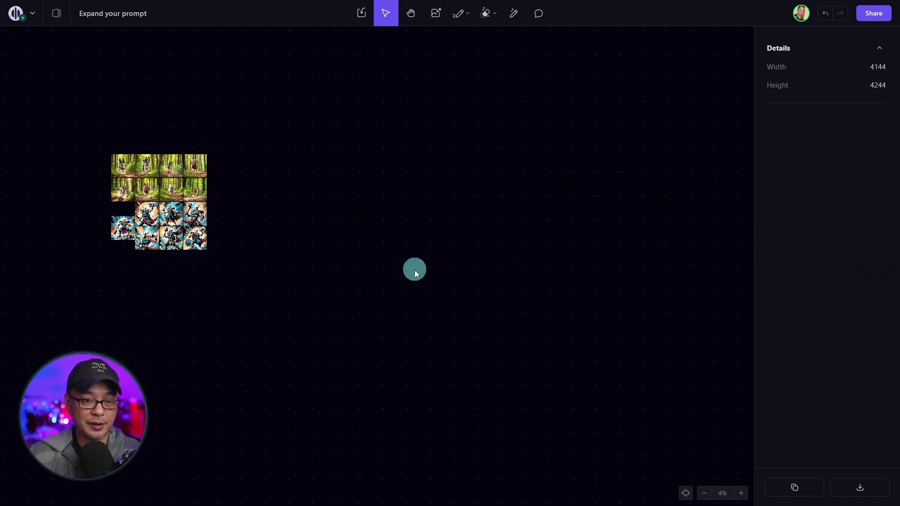
Step: Reselect the café grid, place it beside the dog and Thor grid, and deselect
{"action": "scroll", "coordinate": [232, 162], "scroll_direction": "up", "scroll_amount": 5}
{"action": "scroll", "coordinate": [499, 217], "scroll_direction": "up", "scroll_amount": 2}
{"action": "scroll", "coordinate": [623, 172], "scroll_direction": "left", "scroll_amount": 5}
{"action": "scroll", "coordinate": [622, 172], "scroll_direction": "right", "scroll_amount": 1}
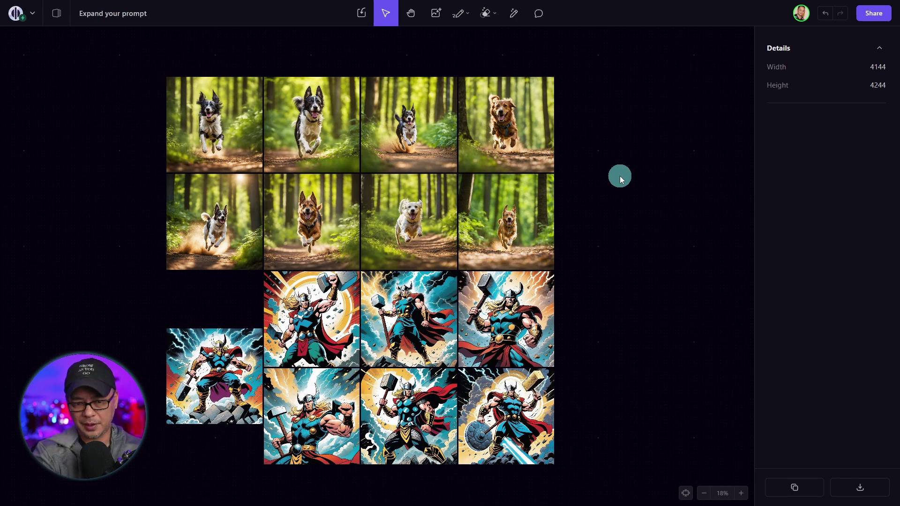
{"action": "scroll", "coordinate": [620, 176], "scroll_direction": "down", "scroll_amount": 5}
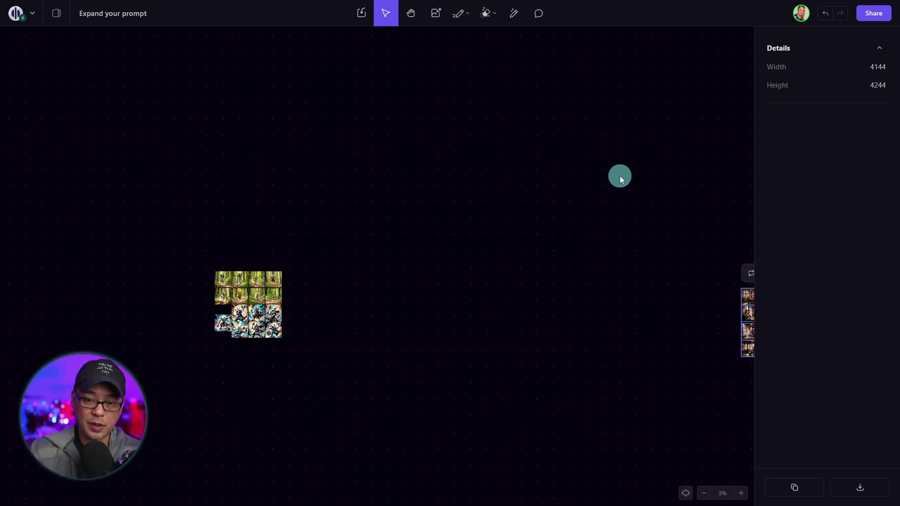
{"action": "left_click_drag", "start_coordinate": [657, 177], "coordinate": [534, 151]}
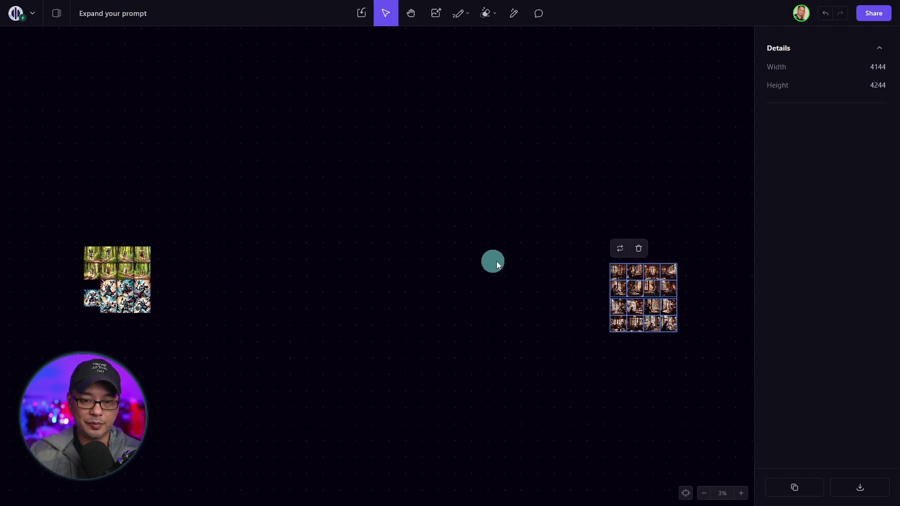
{"action": "left_click_drag", "start_coordinate": [558, 243], "coordinate": [666, 337]}
{"action": "scroll", "coordinate": [307, 282], "scroll_direction": "up", "scroll_amount": 2}
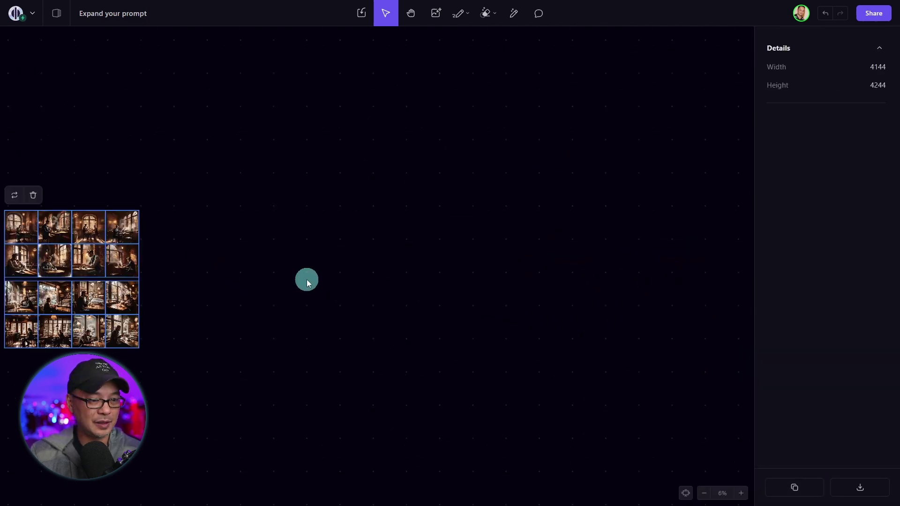
{"action": "left_click_drag", "start_coordinate": [263, 285], "coordinate": [677, 224]}
{"action": "scroll", "coordinate": [677, 223], "scroll_direction": "up", "scroll_amount": 4}
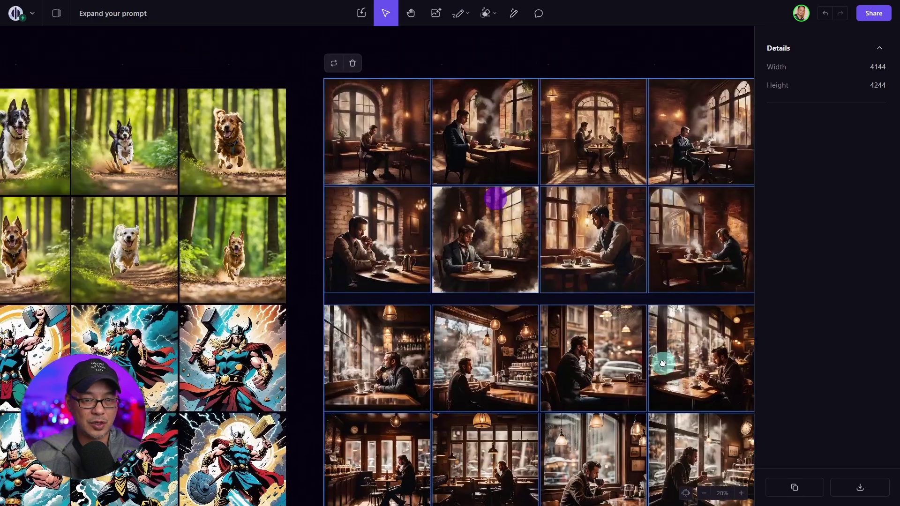
{"action": "left_click_drag", "start_coordinate": [663, 364], "coordinate": [710, 334]}
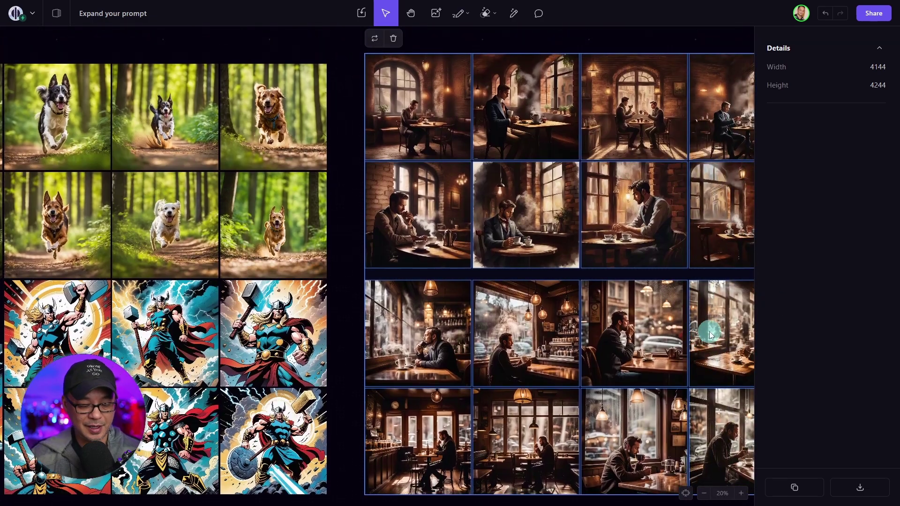
{"action": "scroll", "coordinate": [710, 334], "scroll_direction": "down", "scroll_amount": 2}
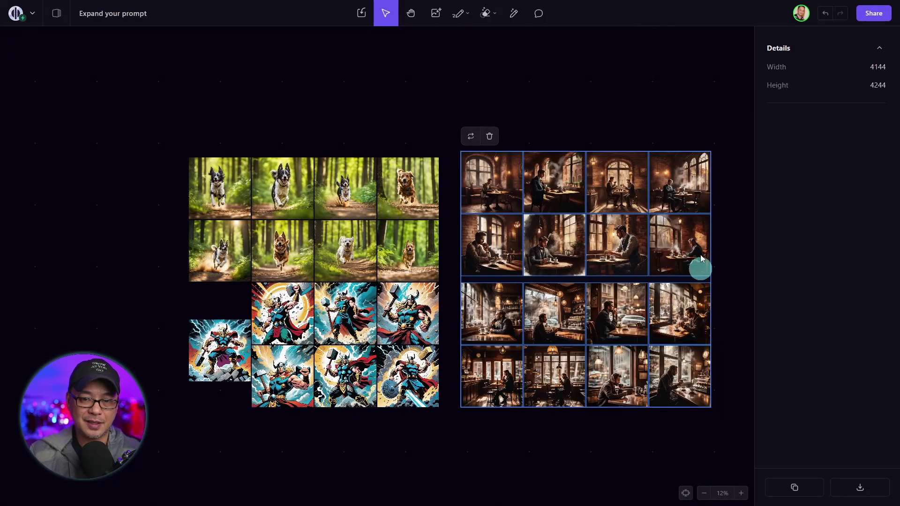
{"action": "left_click", "coordinate": [685, 123]}
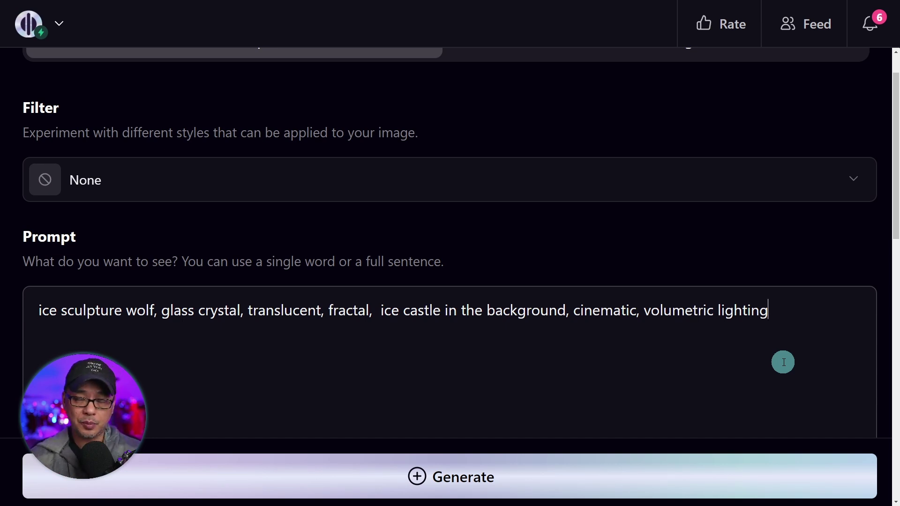
Step: Reset the page zoom to 100% with the ice sculpture wolf prompt ready at 704×1024
{"action": "key", "text": "ctrl+0"}
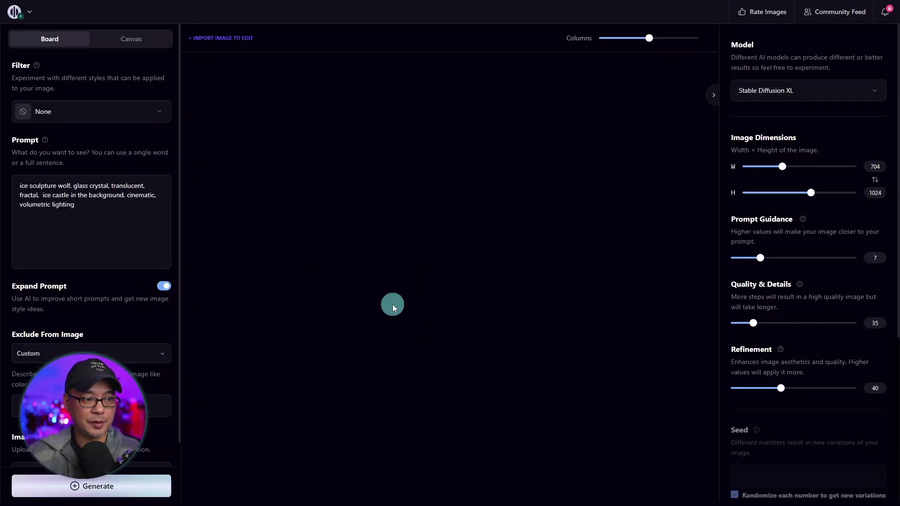
Step: Generate the ice-sculpture wolf images, then load the top-left wolf's settings and seed 207266873
{"action": "key", "text": "ctrl+Return"}
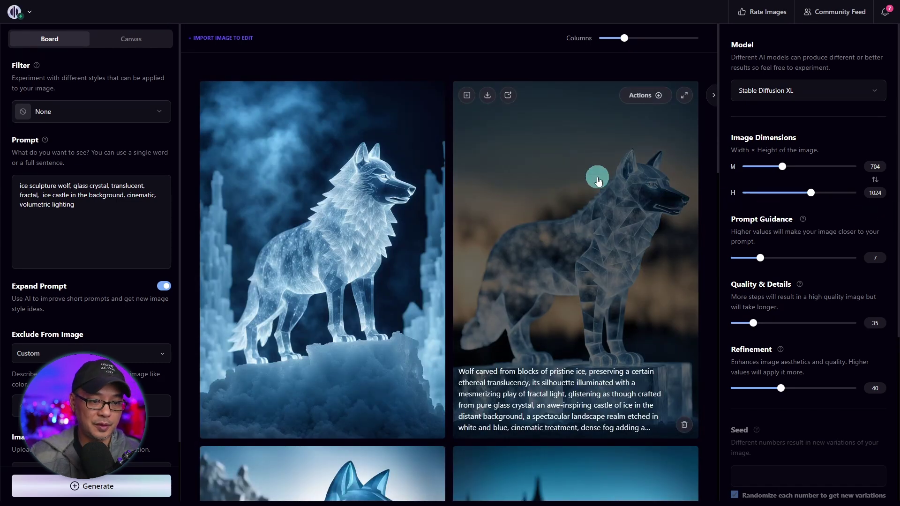
{"action": "scroll", "coordinate": [596, 168], "scroll_direction": "down", "scroll_amount": 6}
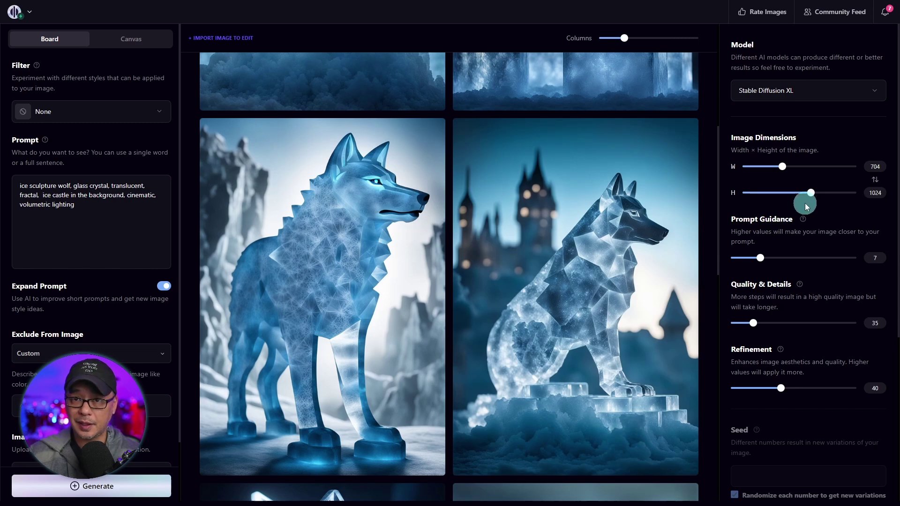
{"action": "scroll", "coordinate": [661, 153], "scroll_direction": "down", "scroll_amount": 7}
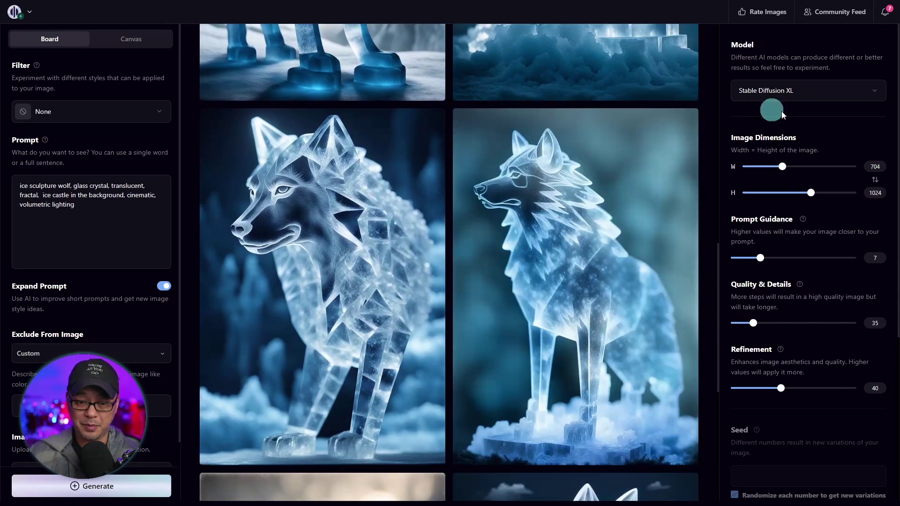
{"action": "scroll", "coordinate": [825, 178], "scroll_direction": "down", "scroll_amount": 7}
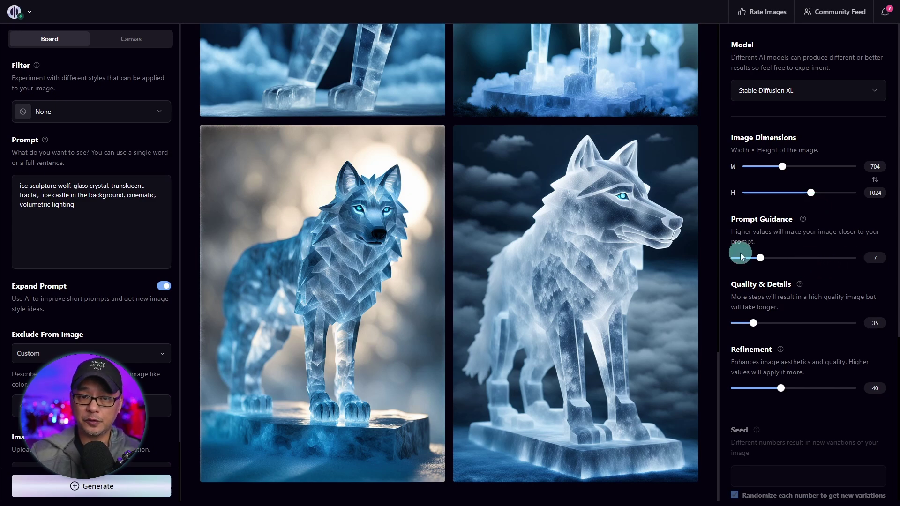
{"action": "scroll", "coordinate": [522, 275], "scroll_direction": "up", "scroll_amount": 10}
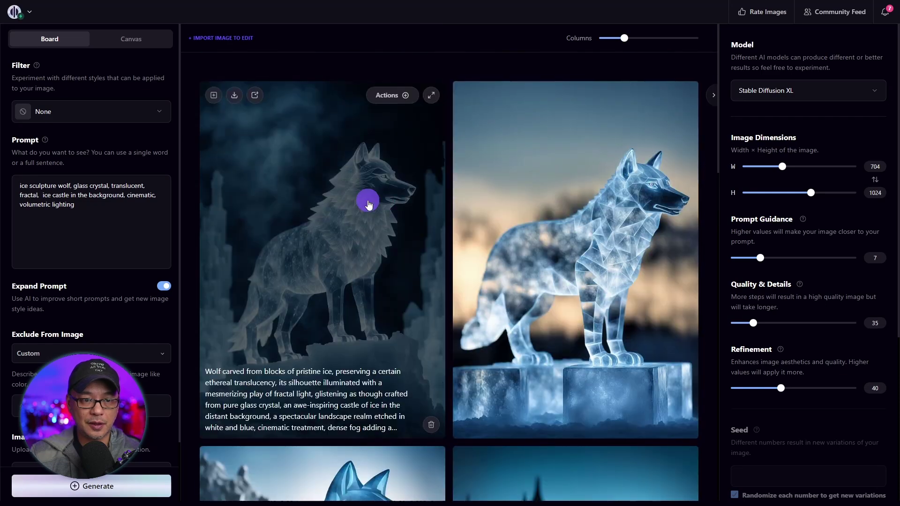
{"action": "left_click", "coordinate": [369, 205]}
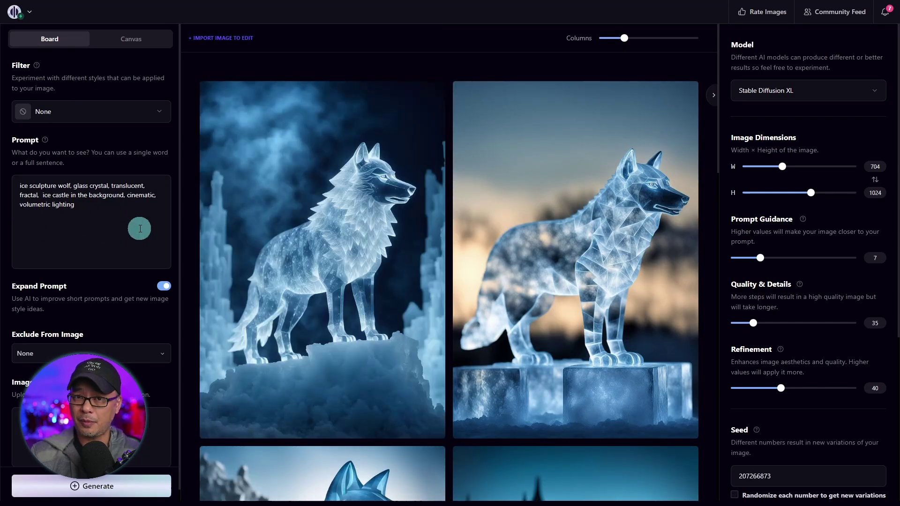
{"action": "mouse_move", "coordinate": [298, 110]}
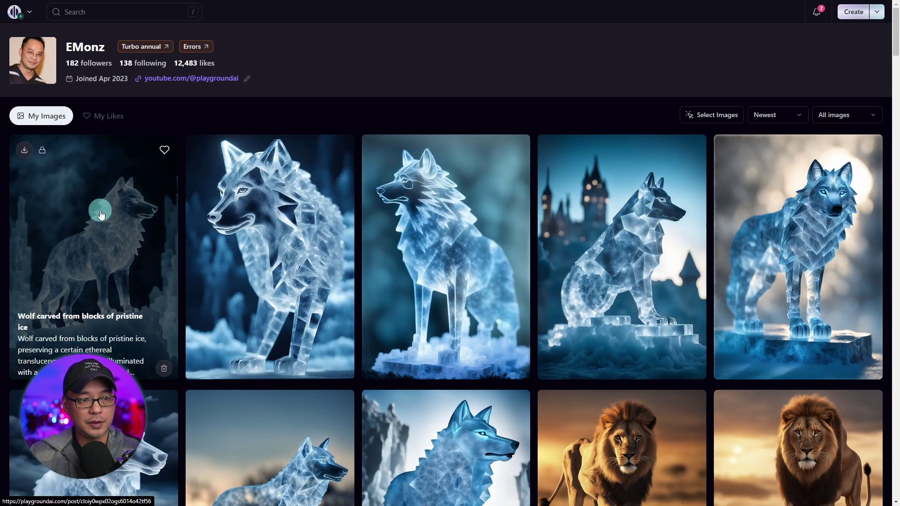
Step: Open the top-left wolf image to show its full expanded prompt and seed 207266873
{"action": "left_click", "coordinate": [101, 213]}
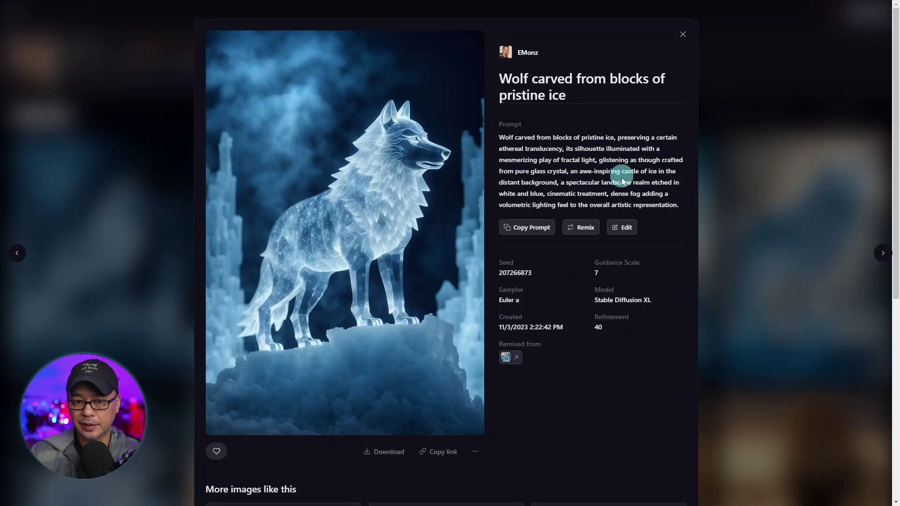